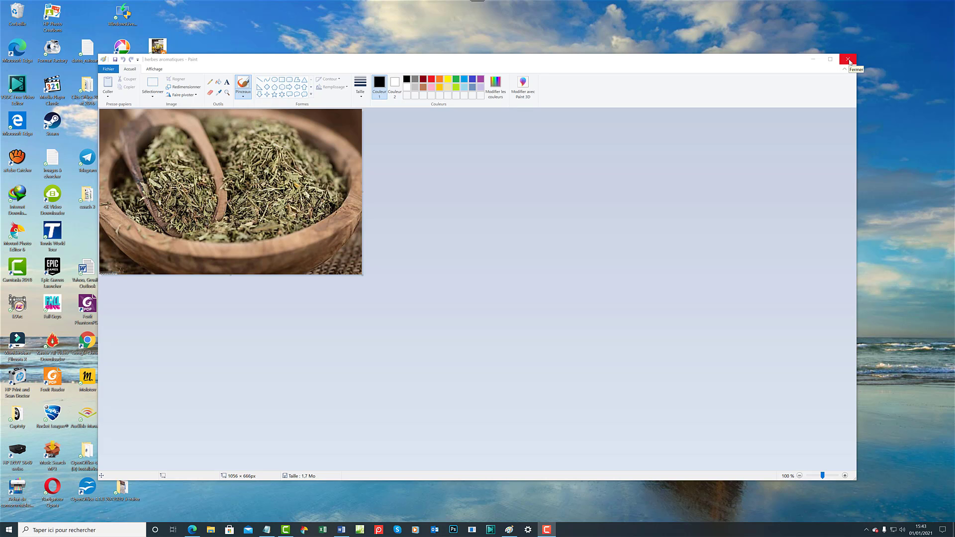
Step: Close the current Paint window and reopen the "herbes aromatiques" image from the desktop in Paint
{"action": "left_click", "coordinate": [849, 60]}
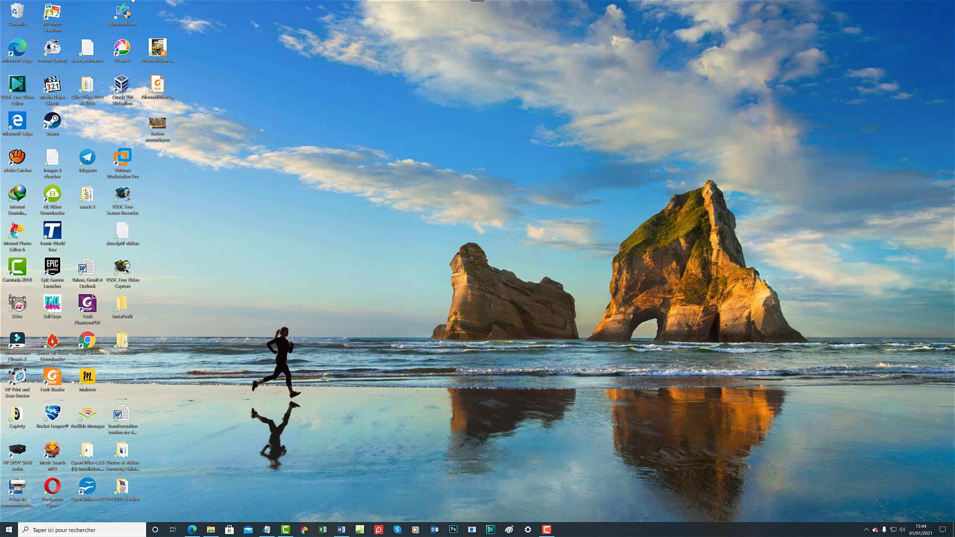
{"action": "right_click", "coordinate": [163, 125]}
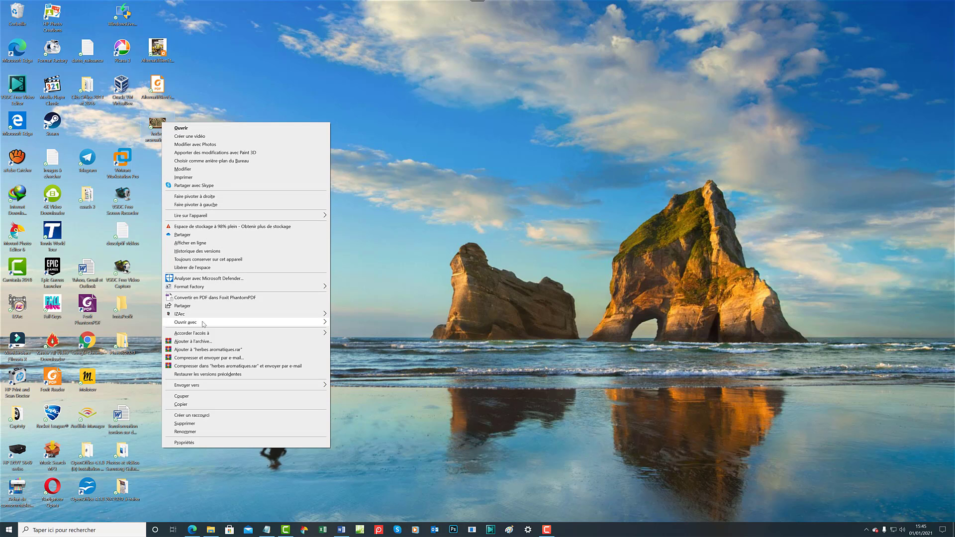
{"action": "mouse_move", "coordinate": [203, 323]}
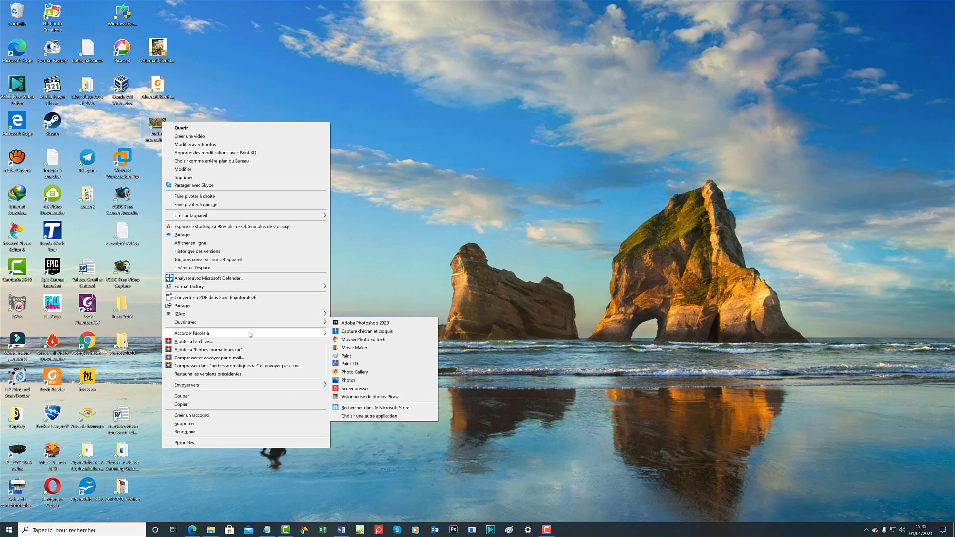
{"action": "mouse_move", "coordinate": [253, 326]}
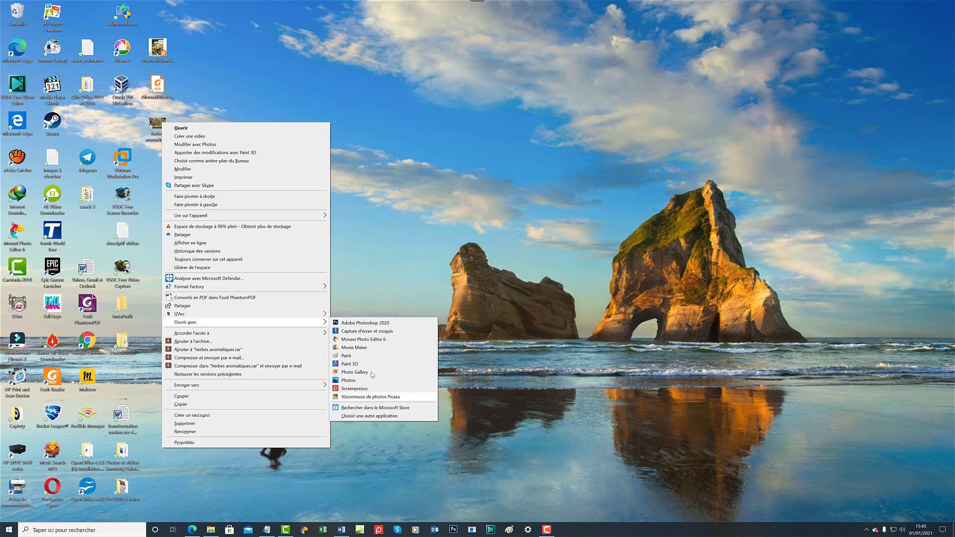
{"action": "left_click", "coordinate": [349, 356]}
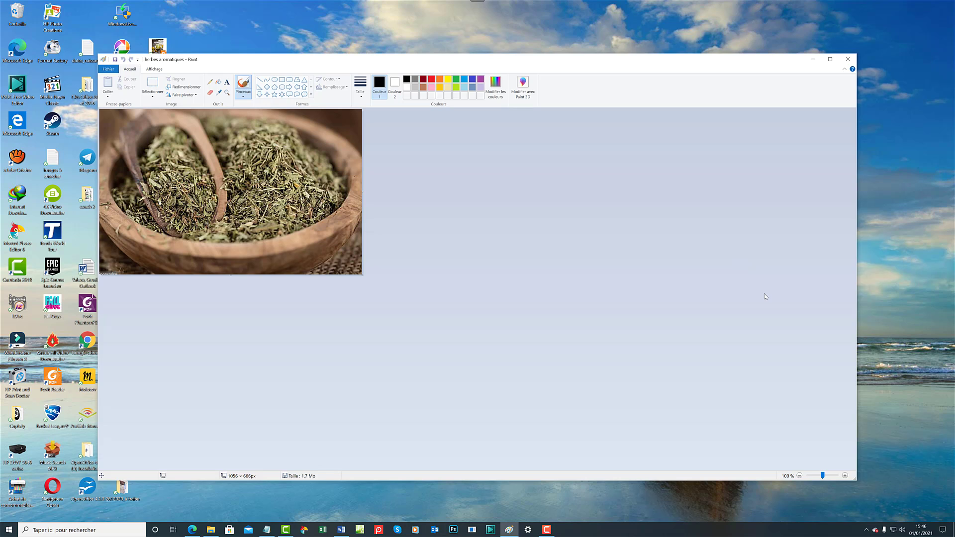
Step: Resize the whole image to 50 percent with proportions kept, and undo the resize
{"action": "key", "text": "ctrl+w"}
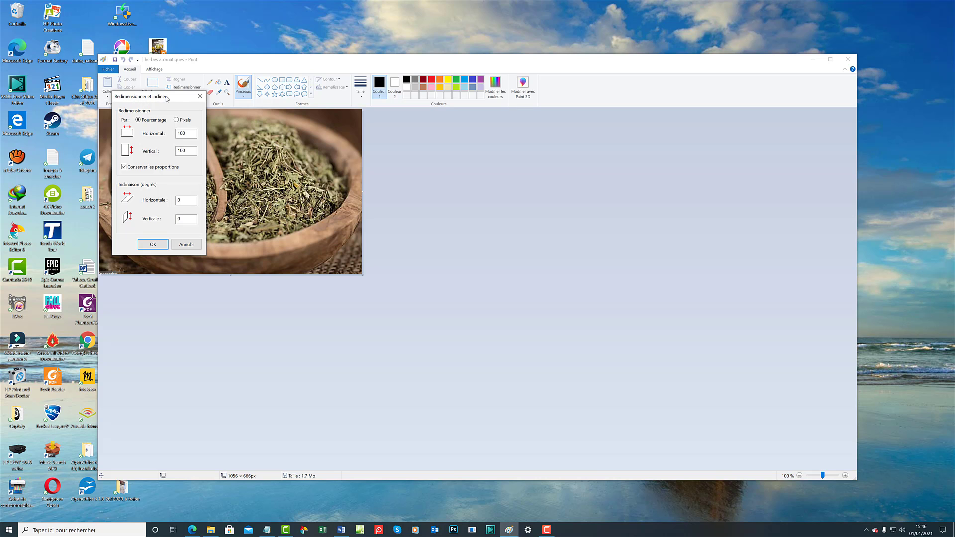
{"action": "left_click_drag", "start_coordinate": [187, 99], "coordinate": [507, 127]}
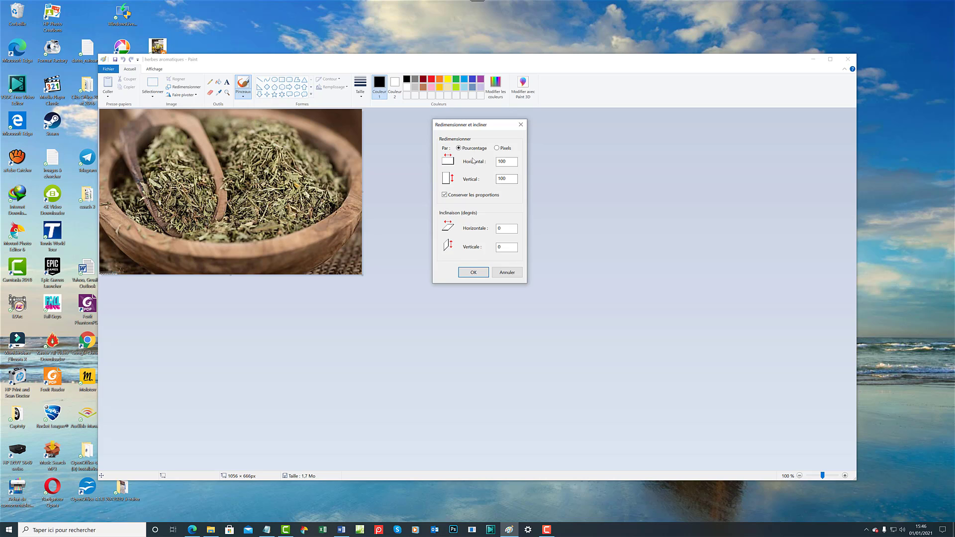
{"action": "left_click", "coordinate": [512, 162]}
{"action": "key", "text": "ctrl+a"}
{"action": "type", "text": "5"}
{"action": "left_click", "coordinate": [470, 273]}
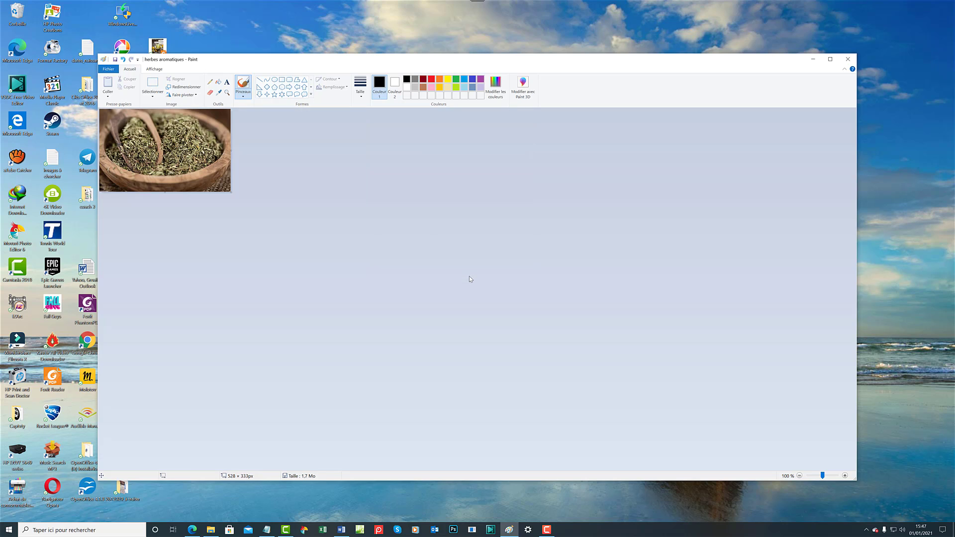
{"action": "left_click", "coordinate": [123, 60]}
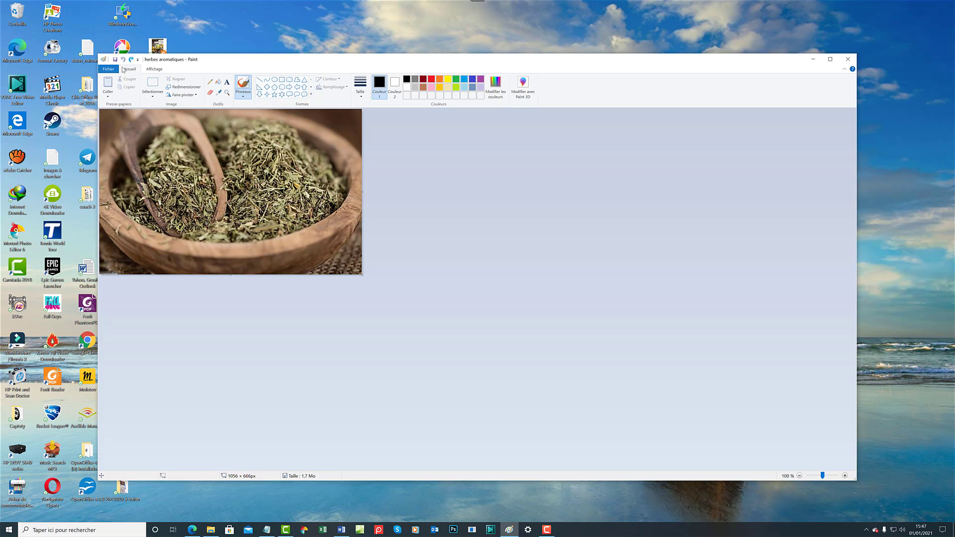
Step: Resize the image to 75 percent horizontally and 60 percent vertically without keeping proportions, and undo the resize
{"action": "left_click", "coordinate": [178, 88]}
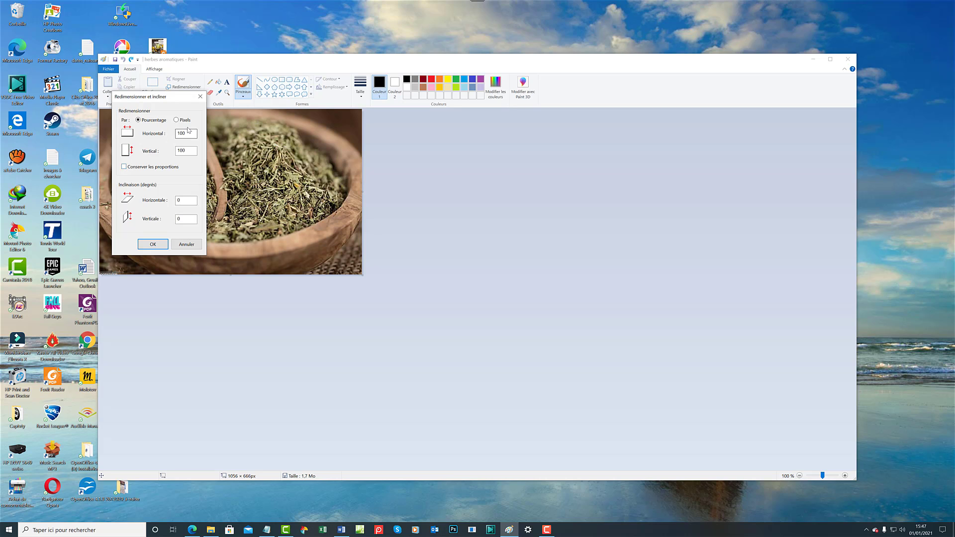
{"action": "left_click", "coordinate": [189, 132]}
{"action": "double_click", "coordinate": [189, 132]}
{"action": "type", "text": "75"}
{"action": "double_click", "coordinate": [190, 151]}
{"action": "type", "text": "60"}
{"action": "left_click", "coordinate": [152, 244]}
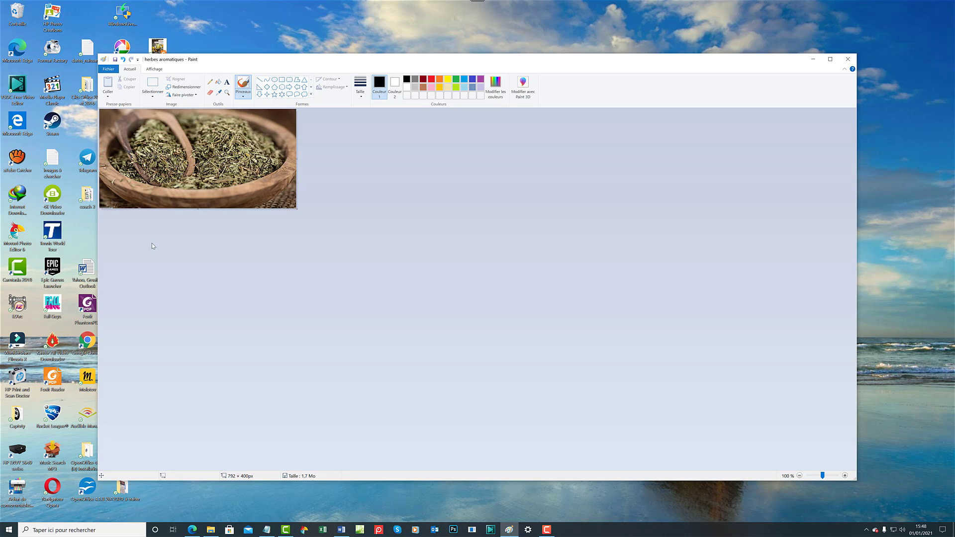
{"action": "left_click", "coordinate": [124, 60]}
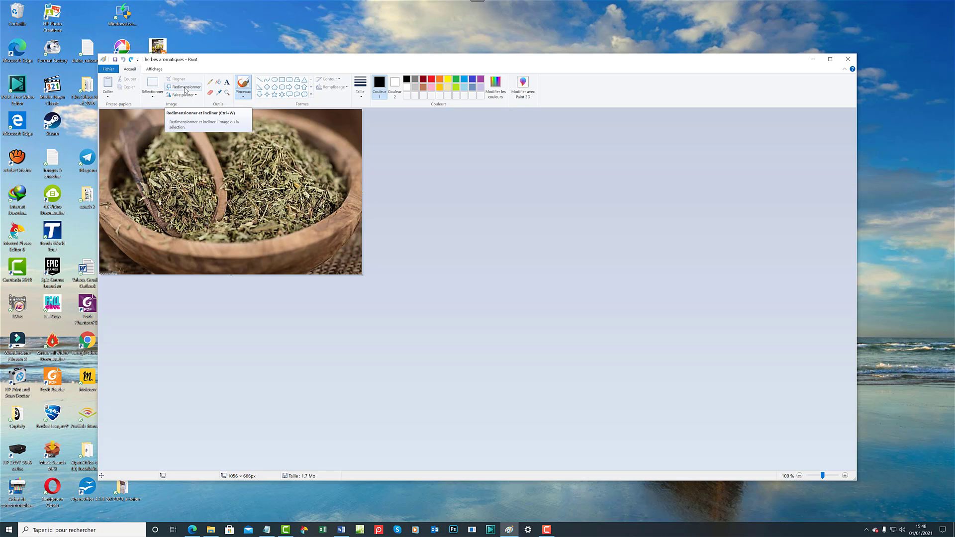
Step: Resize the image in pixels to a horizontal size of 1000 with proportions kept
{"action": "left_click", "coordinate": [185, 87]}
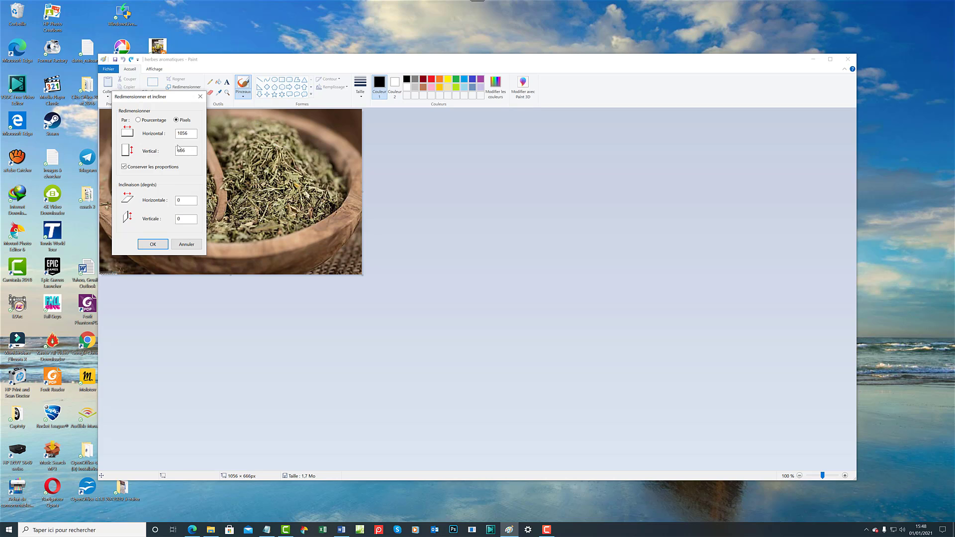
{"action": "double_click", "coordinate": [197, 136]}
{"action": "type", "text": "1000"}
{"action": "left_click", "coordinate": [153, 246]}
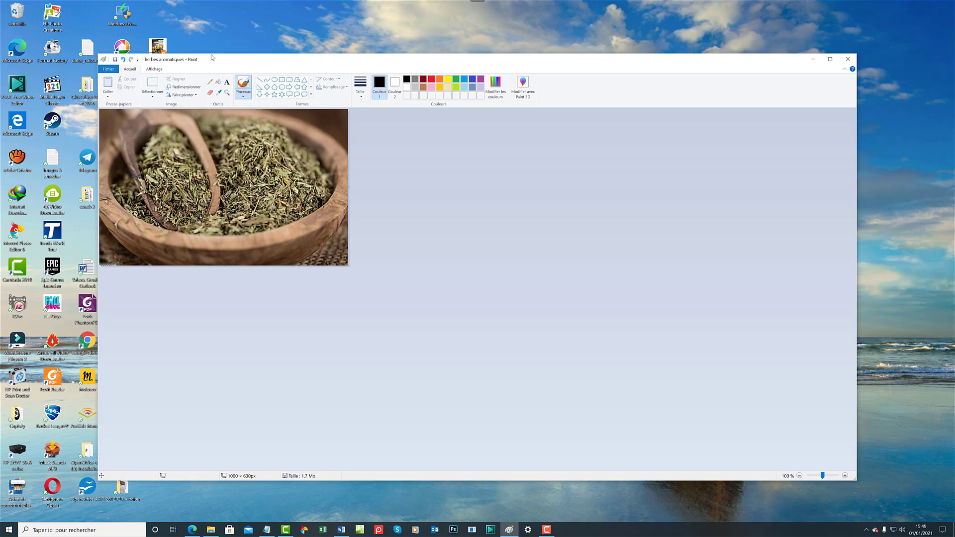
Step: Set the image's vertical size to 1000 pixels without keeping proportions
{"action": "left_click", "coordinate": [188, 90]}
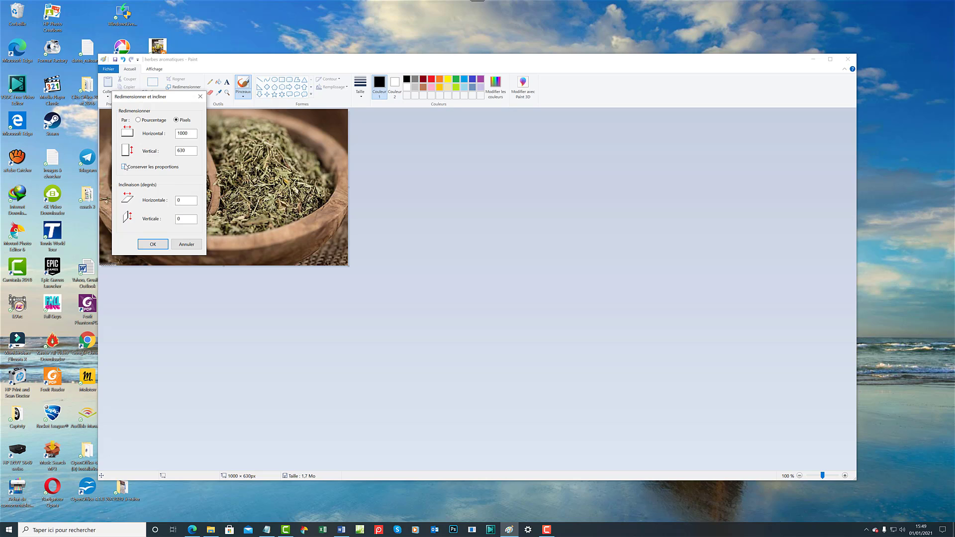
{"action": "left_click", "coordinate": [192, 150]}
{"action": "key", "text": "ctrl+a"}
{"action": "type", "text": "1000"}
{"action": "left_click", "coordinate": [155, 246]}
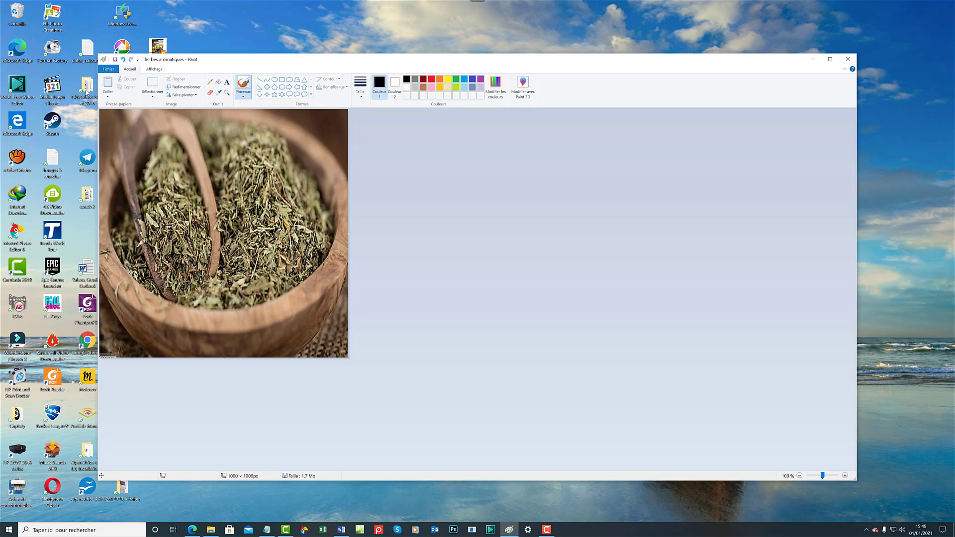
Step: Close the herbes aromatiques image without saving the changes
{"action": "left_click", "coordinate": [106, 93]}
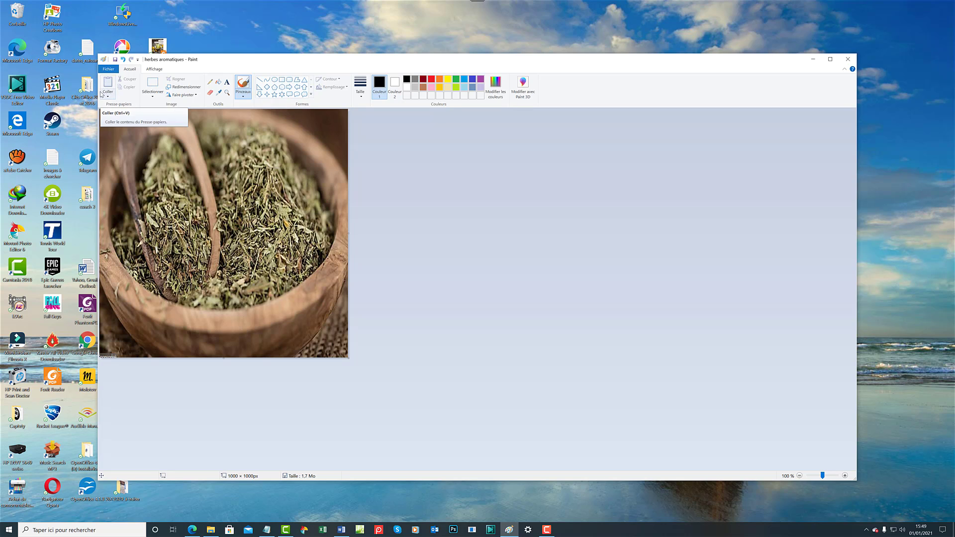
{"action": "left_click", "coordinate": [107, 92]}
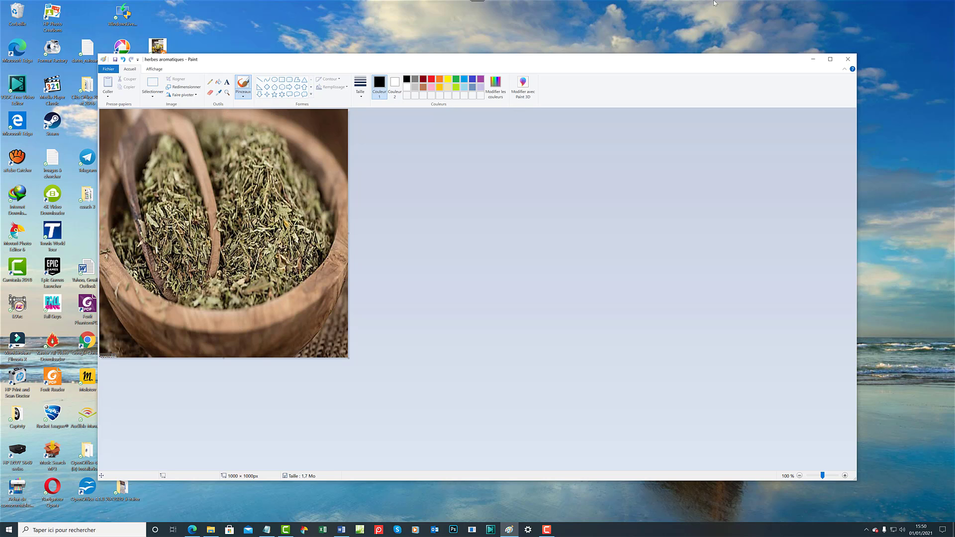
{"action": "left_click", "coordinate": [847, 60]}
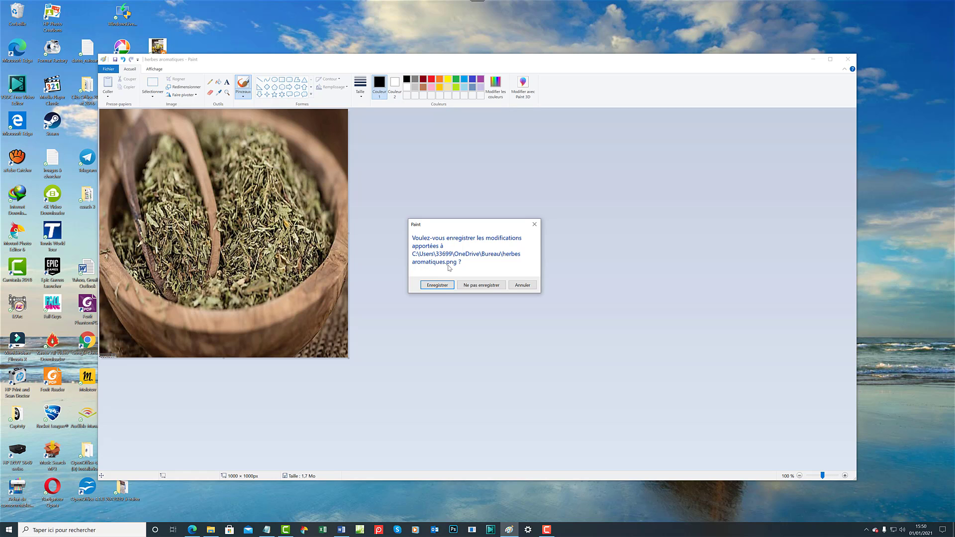
{"action": "left_click", "coordinate": [481, 285]}
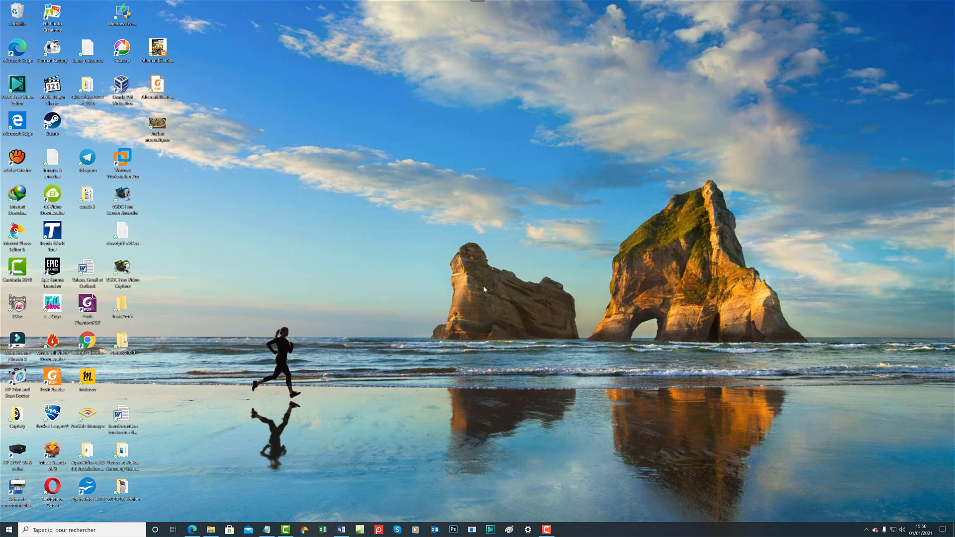
Step: Duplicate the "herbes aromatiques" image file on the desktop by copying and pasting it
{"action": "right_click", "coordinate": [161, 127]}
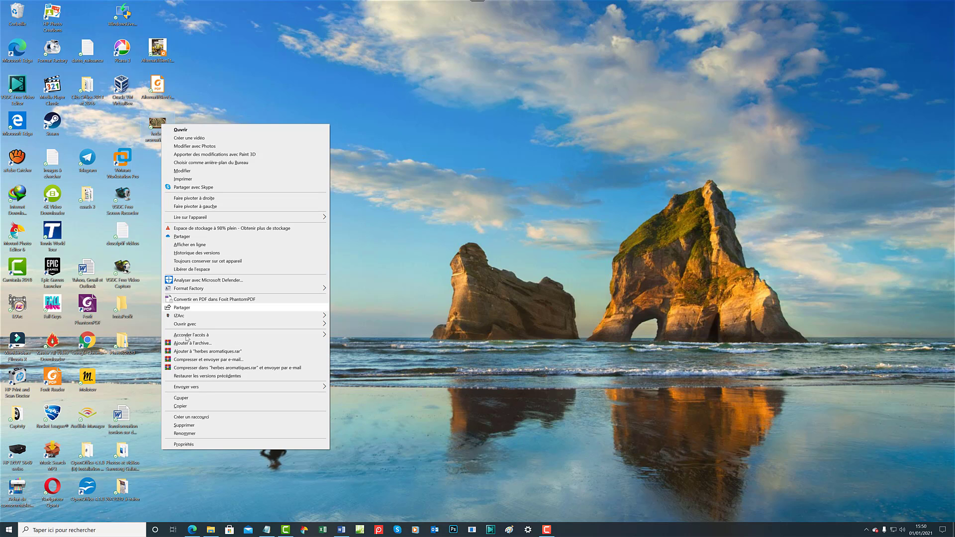
{"action": "left_click", "coordinate": [182, 405]}
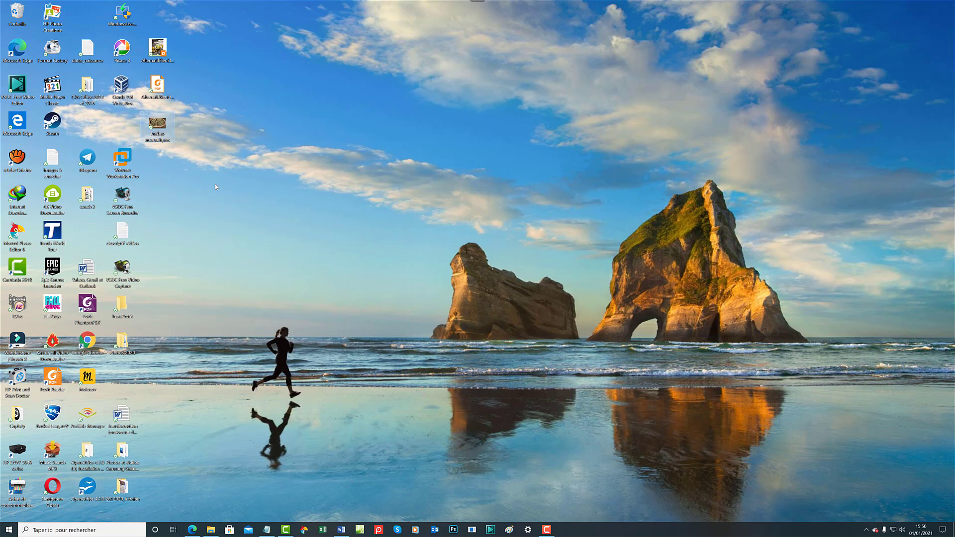
{"action": "right_click", "coordinate": [159, 166]}
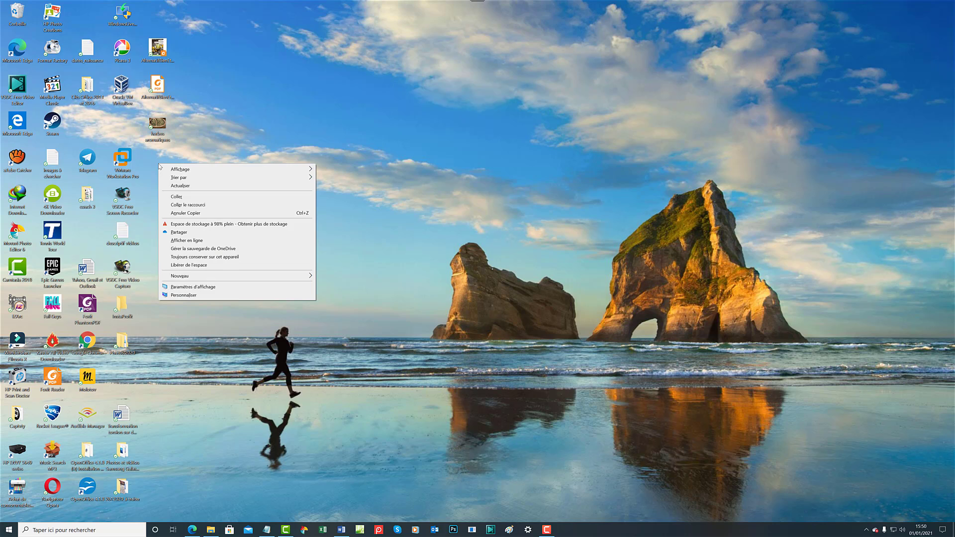
{"action": "left_click", "coordinate": [177, 197]}
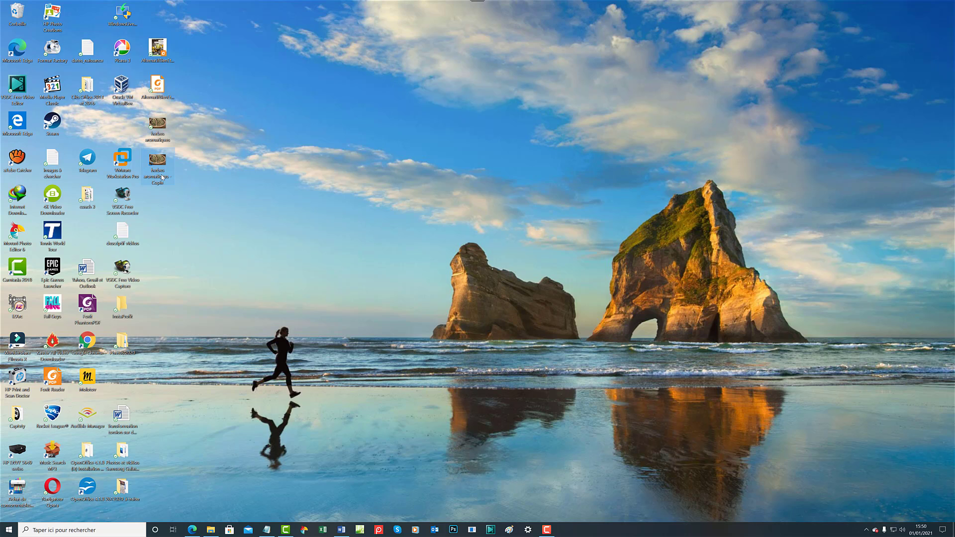
Step: Rename the copied image file on the desktop as "test"
{"action": "mouse_move", "coordinate": [166, 174]}
{"action": "right_click", "coordinate": [154, 165]}
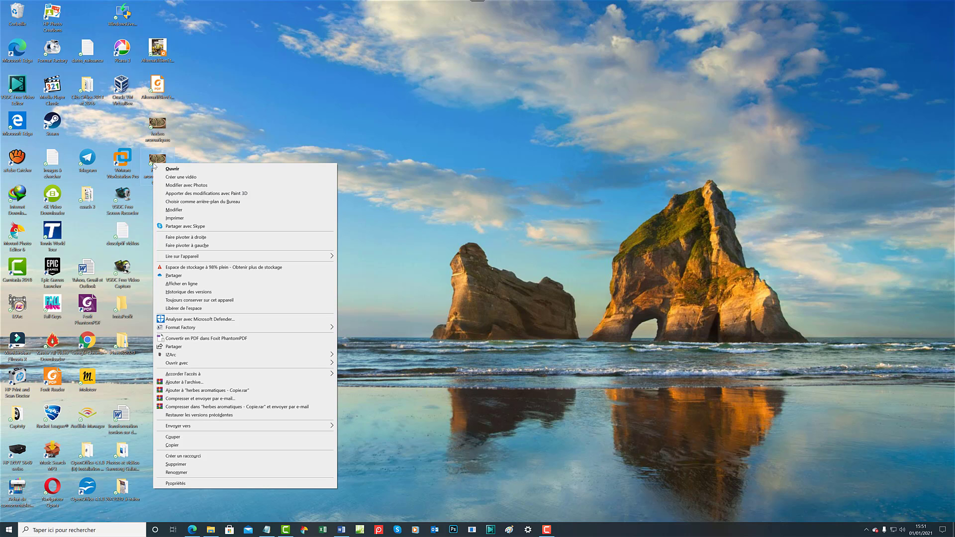
{"action": "left_click", "coordinate": [176, 472]}
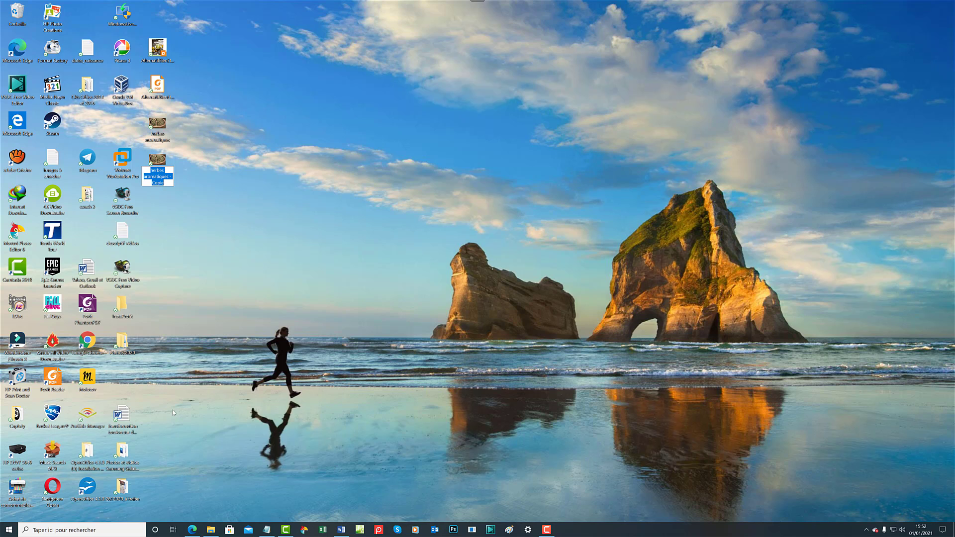
{"action": "type", "text": "te"}
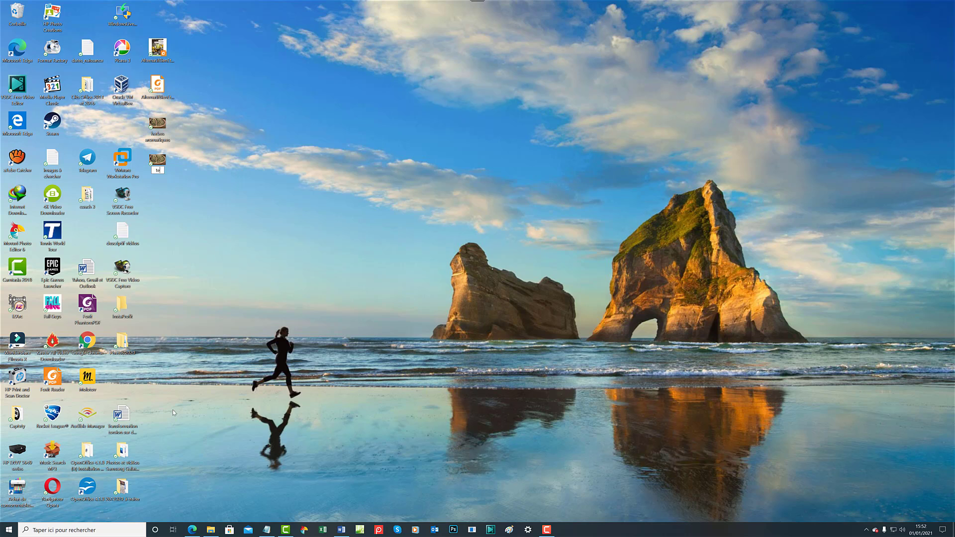
{"action": "type", "text": "st"}
{"action": "key", "text": "Return"}
Step: Open the "test" image from the desktop in Paint
{"action": "mouse_move", "coordinate": [168, 160]}
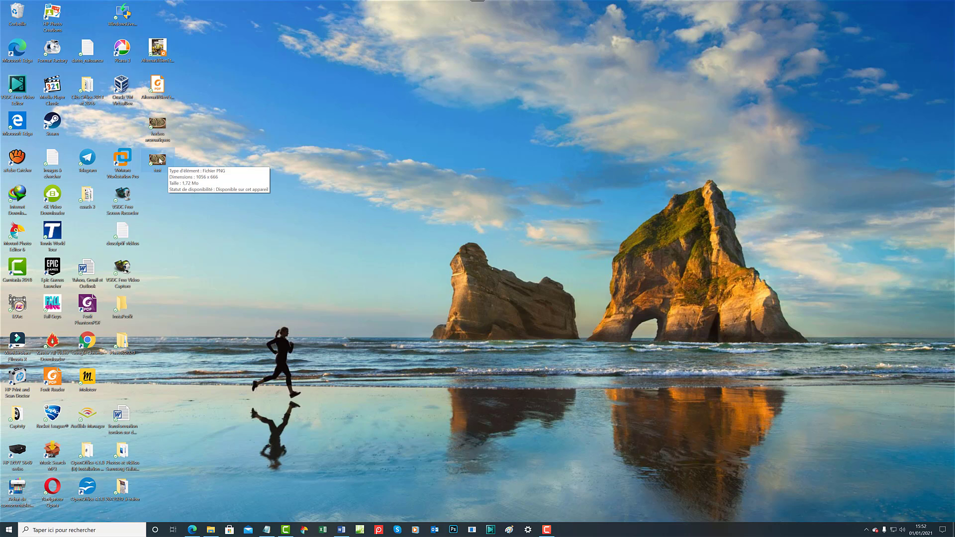
{"action": "right_click", "coordinate": [160, 160]}
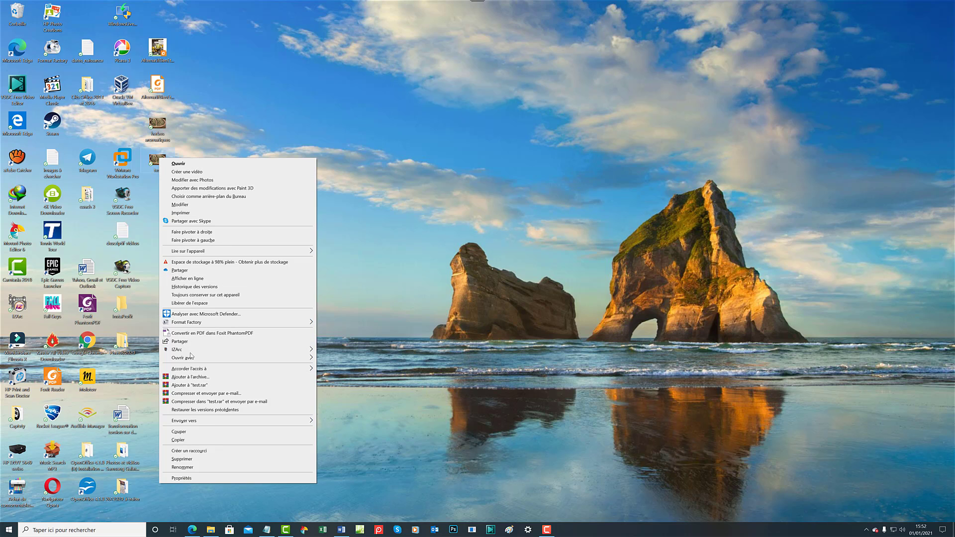
{"action": "mouse_move", "coordinate": [191, 352]}
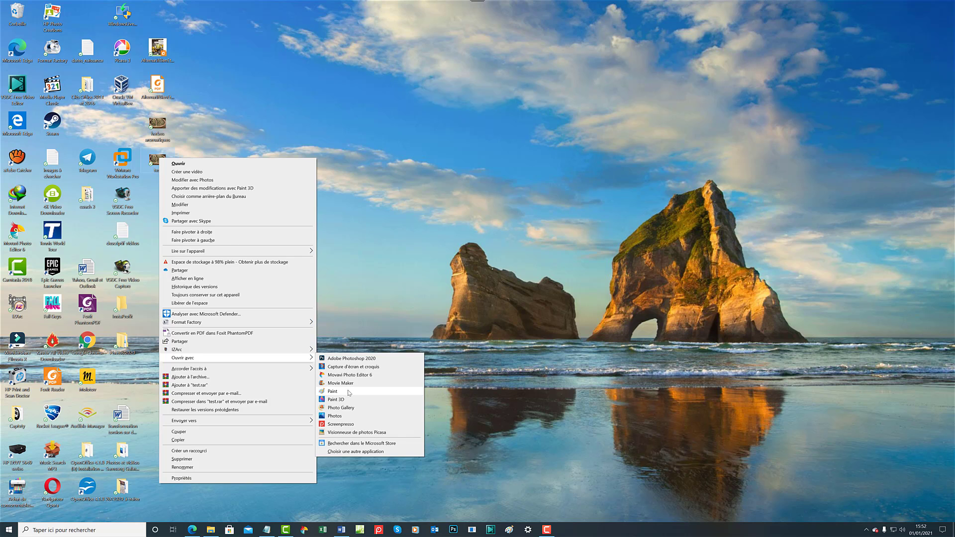
{"action": "left_click", "coordinate": [350, 393]}
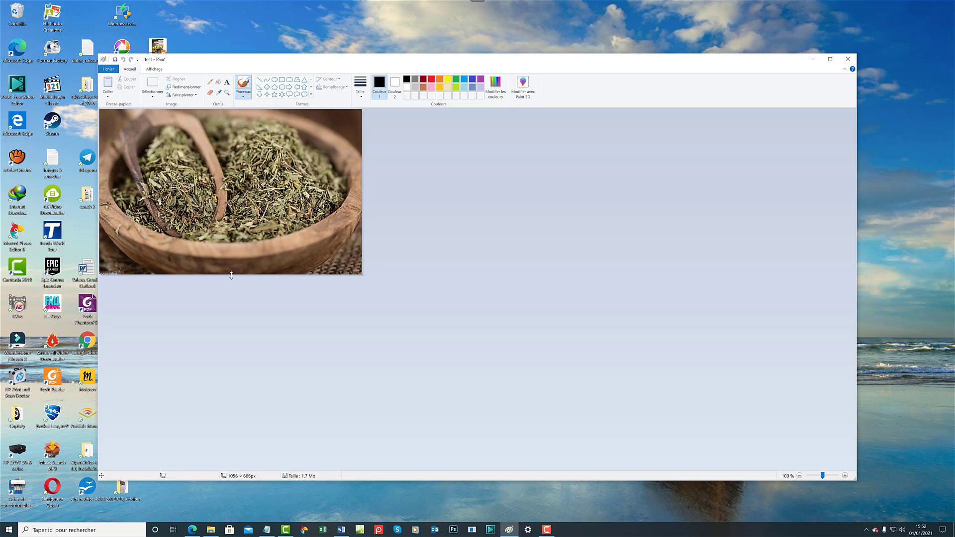
Step: Crop the canvas from its lower edge to a height of about 644 px and save the image
{"action": "left_click_drag", "start_coordinate": [232, 275], "coordinate": [229, 269]}
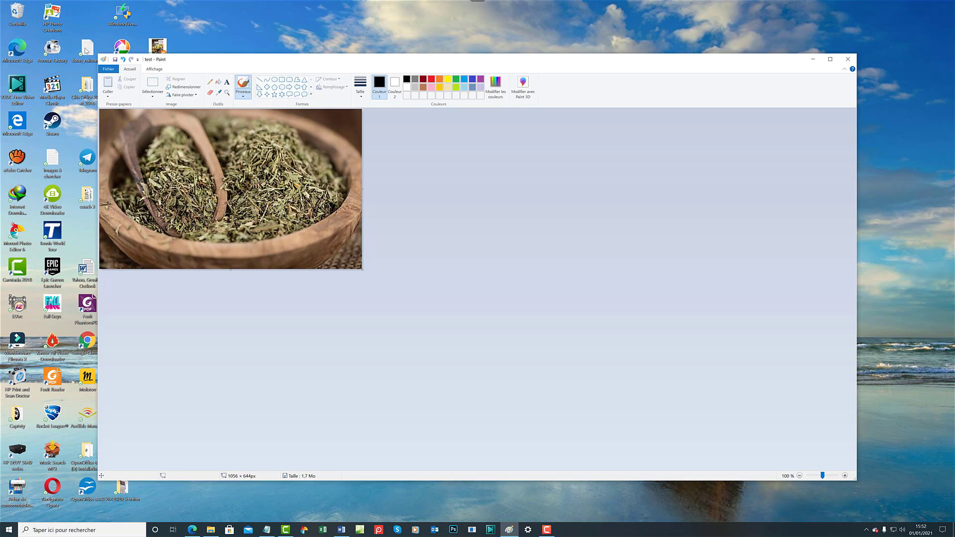
{"action": "left_click", "coordinate": [115, 60]}
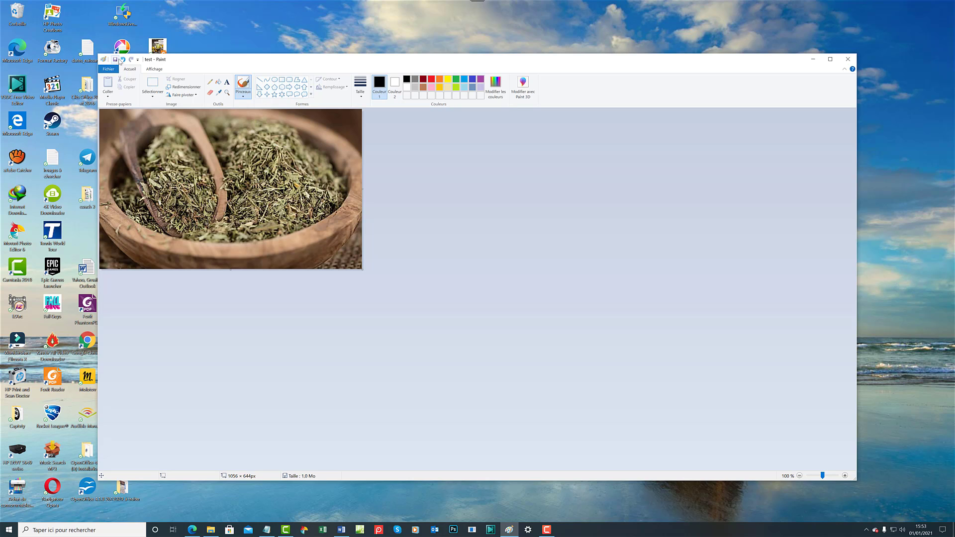
Step: Resize the image in pixels to 1000 horizontally and 800 vertically without keeping proportions
{"action": "left_click", "coordinate": [185, 87]}
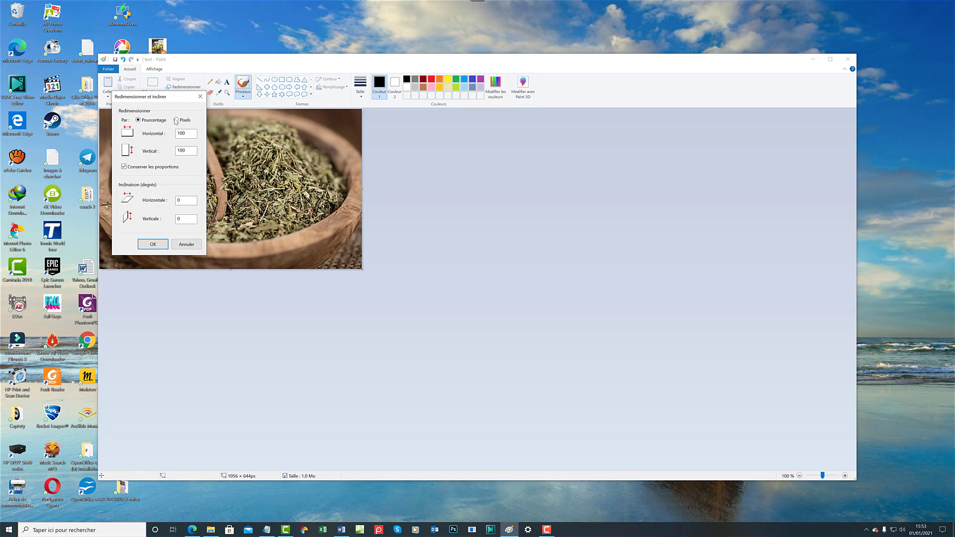
{"action": "left_click", "coordinate": [177, 120]}
{"action": "left_click", "coordinate": [124, 167]}
{"action": "left_click_drag", "start_coordinate": [199, 133], "coordinate": [140, 127]}
{"action": "type", "text": "1000"}
{"action": "left_click_drag", "start_coordinate": [193, 151], "coordinate": [177, 152]}
{"action": "type", "text": "800"}
{"action": "left_click", "coordinate": [152, 244]}
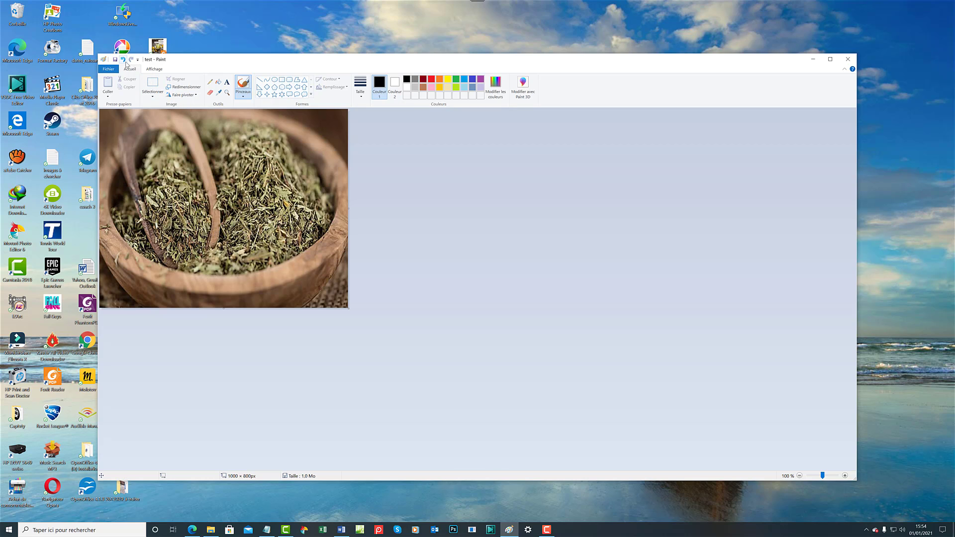
Step: Try skewing the image horizontally with the vertical skew left at 0 degrees, and undo the skew
{"action": "left_click", "coordinate": [121, 59]}
{"action": "left_click", "coordinate": [184, 87]}
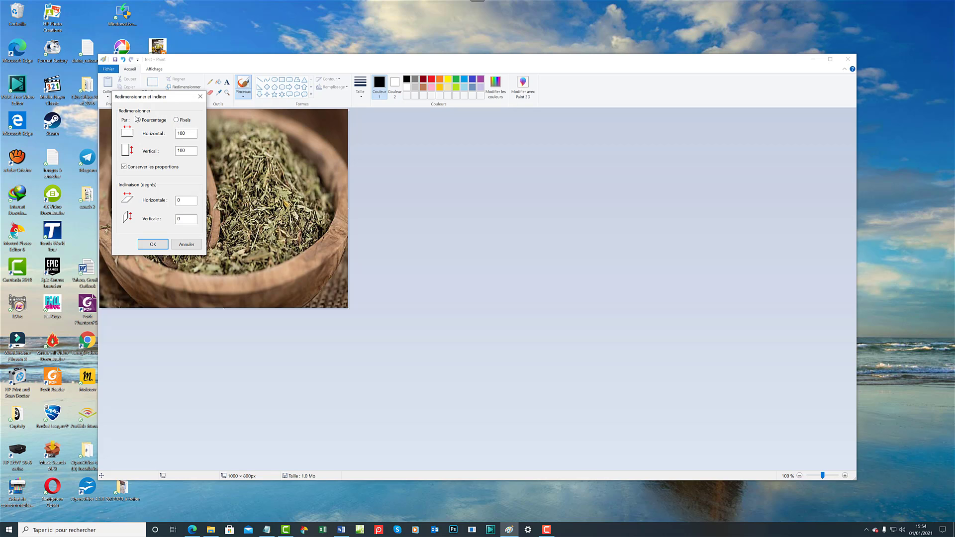
{"action": "double_click", "coordinate": [188, 200]}
{"action": "left_click", "coordinate": [153, 244]}
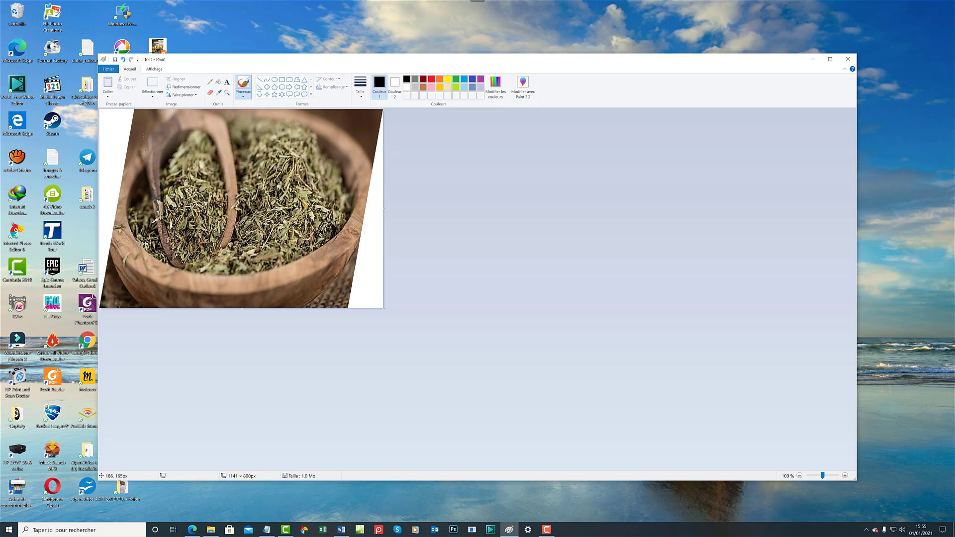
{"action": "left_click", "coordinate": [124, 59]}
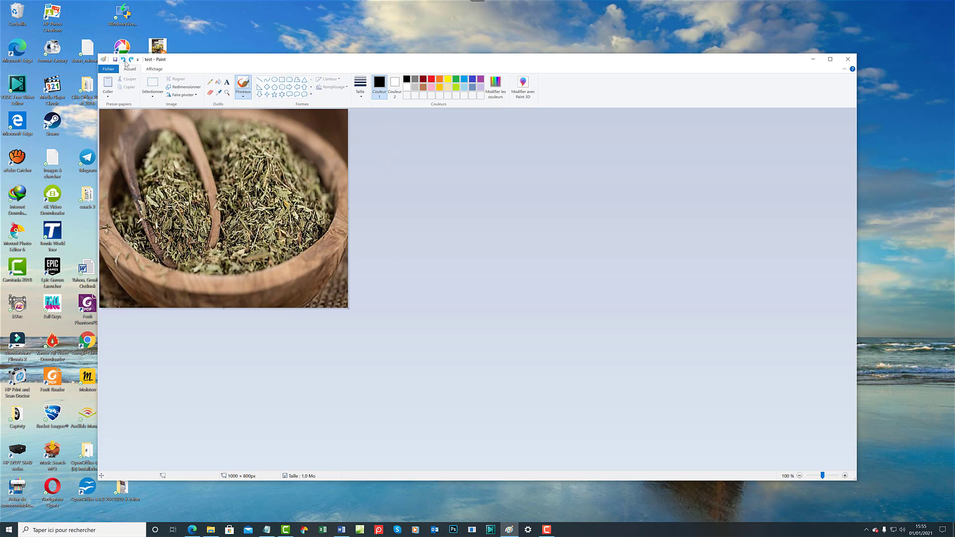
Step: Try skewing the image vertically by 15 degrees with no horizontal skew, and undo it
{"action": "left_click", "coordinate": [182, 89]}
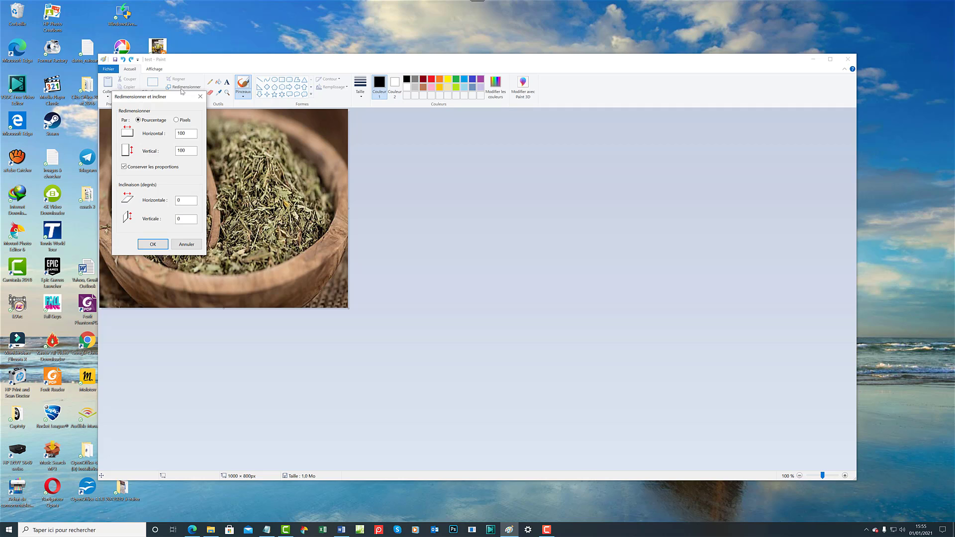
{"action": "left_click", "coordinate": [181, 220]}
{"action": "left_click_drag", "start_coordinate": [181, 220], "coordinate": [165, 220]}
{"action": "type", "text": "15"}
{"action": "left_click", "coordinate": [158, 246]}
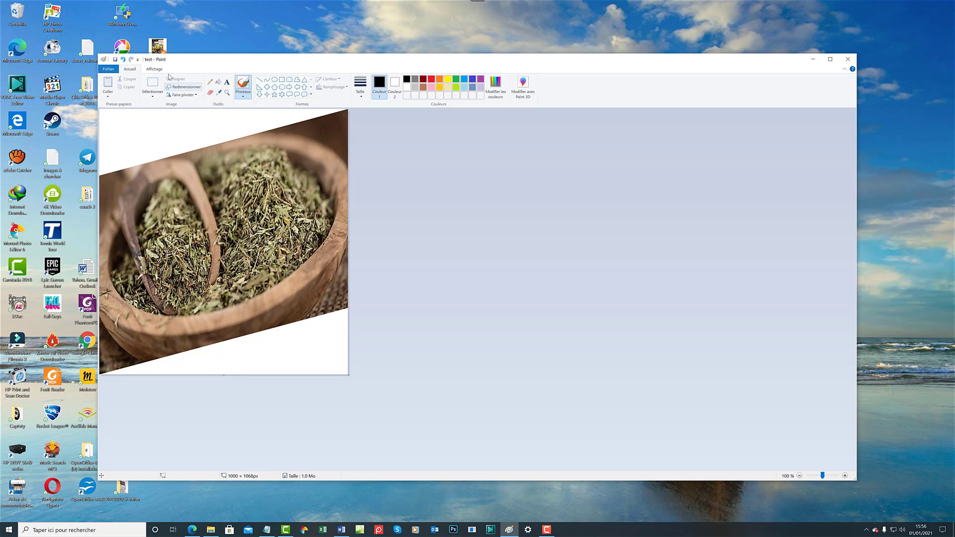
{"action": "left_click", "coordinate": [124, 60]}
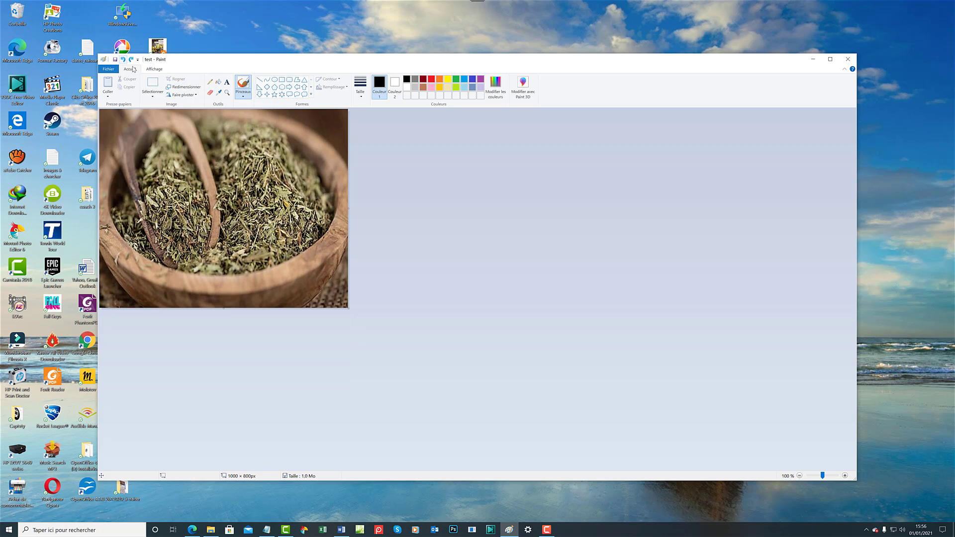
Step: Skew the image by 10 degrees horizontally and 10 degrees vertically
{"action": "left_click", "coordinate": [198, 89]}
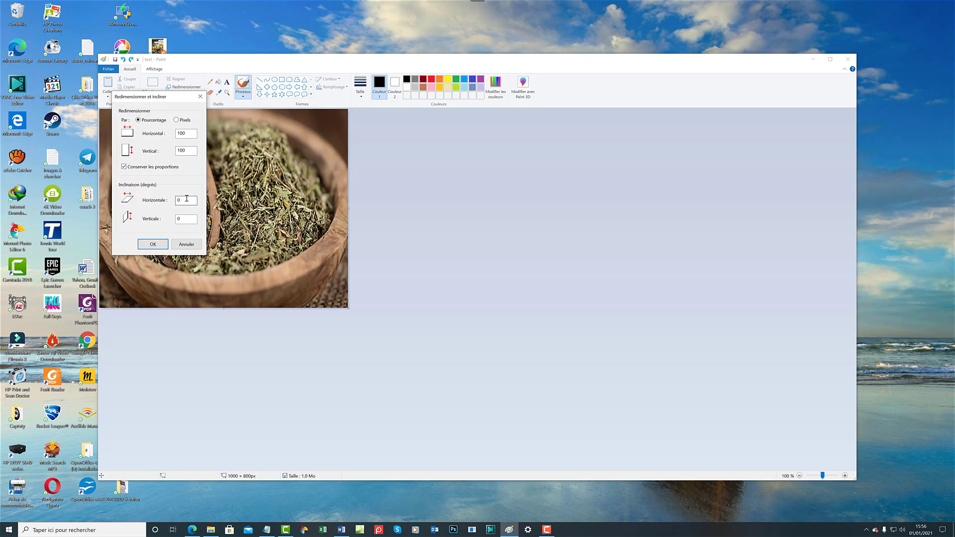
{"action": "left_click_drag", "start_coordinate": [187, 199], "coordinate": [170, 195]}
{"action": "type", "text": "10"}
{"action": "left_click", "coordinate": [191, 221]}
{"action": "type", "text": "10"}
{"action": "left_click", "coordinate": [167, 244]}
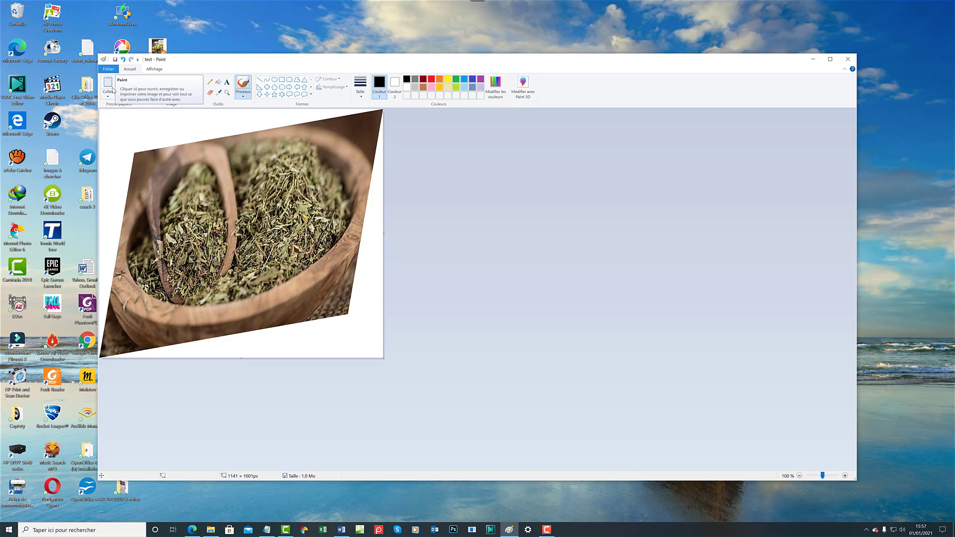
Step: Save the skewed image to the desktop (Bureau) as a PNG named "herbes_aromatiques_inclinaison_10x10", accepting the transparency loss, and close Paint
{"action": "left_click", "coordinate": [112, 69]}
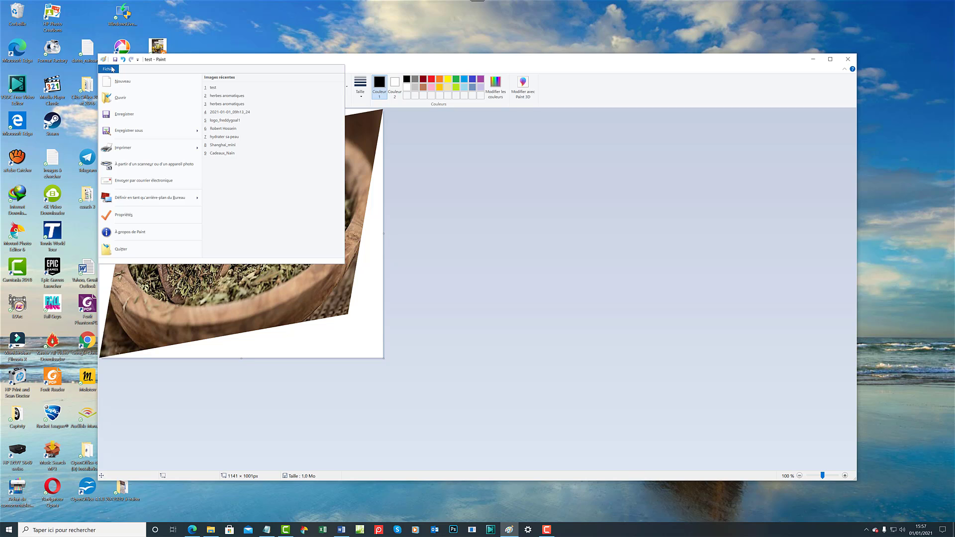
{"action": "mouse_move", "coordinate": [158, 135]}
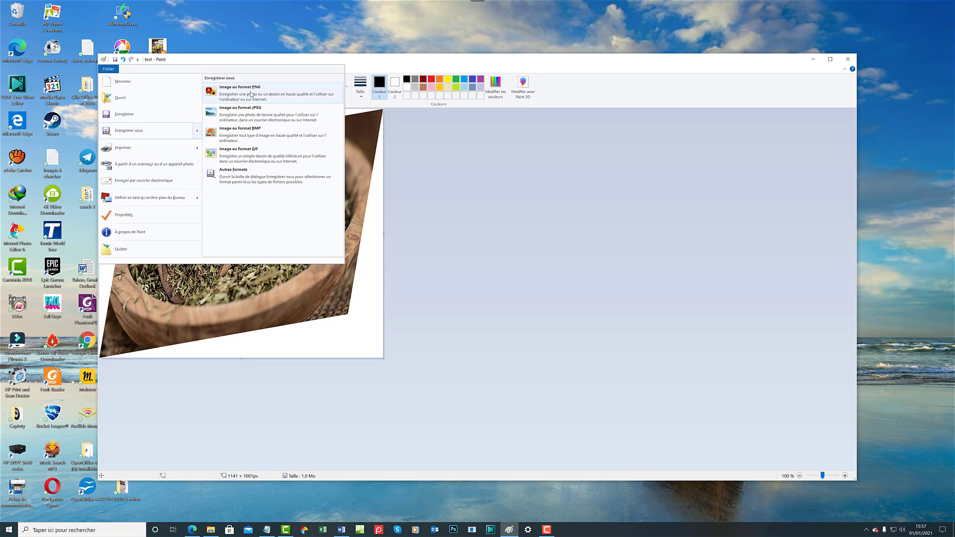
{"action": "left_click", "coordinate": [315, 99]}
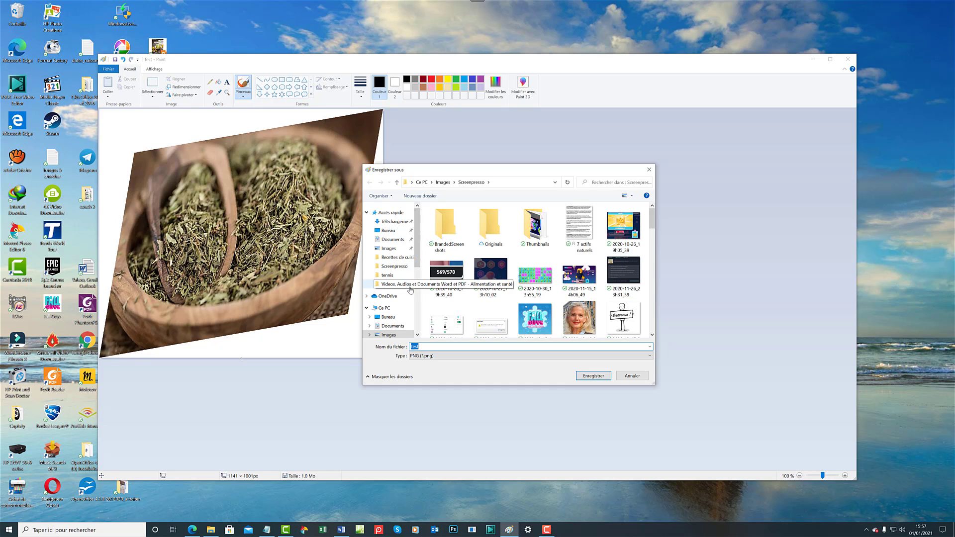
{"action": "left_click", "coordinate": [400, 231]}
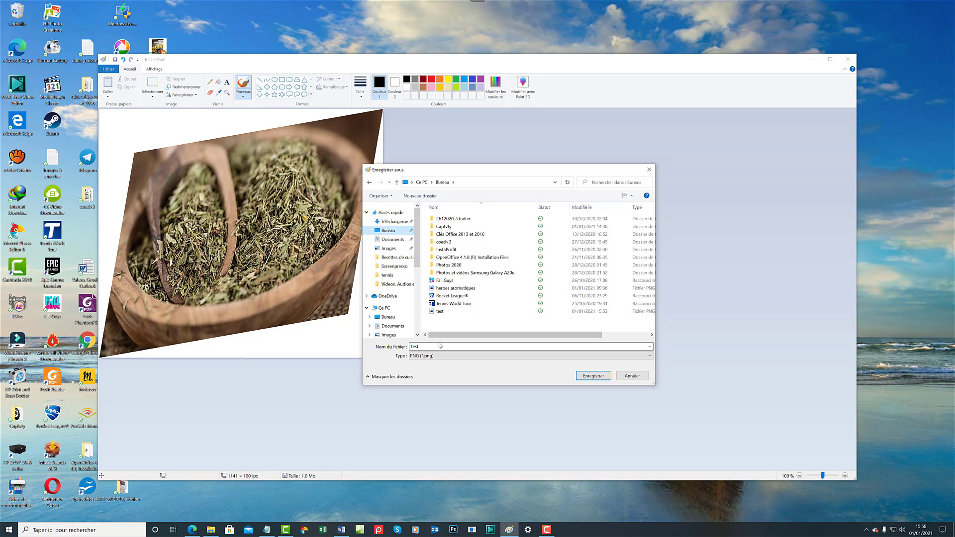
{"action": "double_click", "coordinate": [423, 348]}
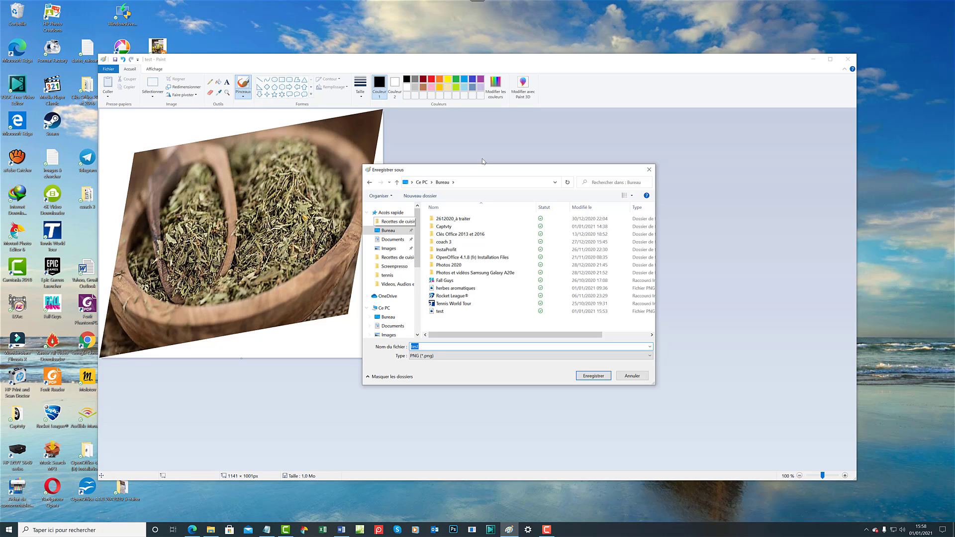
{"action": "type", "text": "herb"}
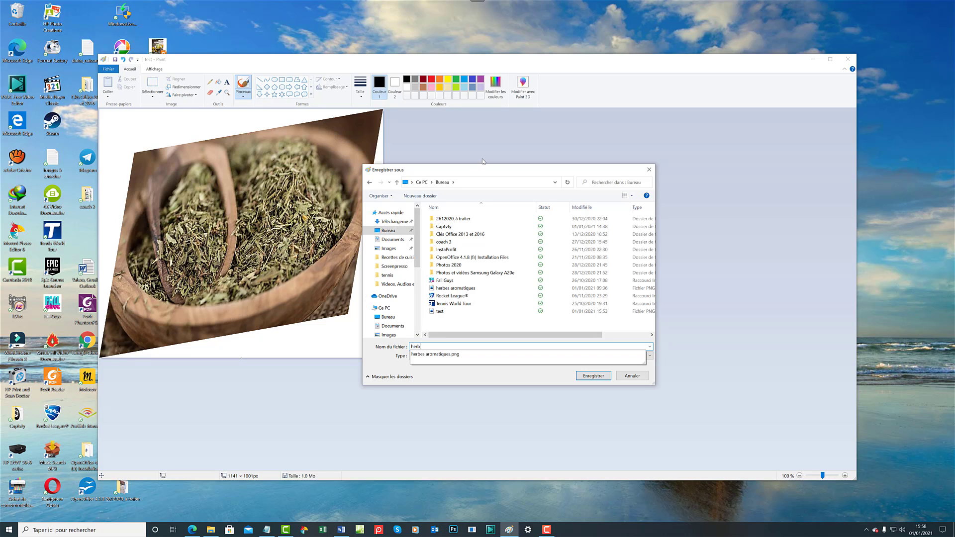
{"action": "type", "text": "es_a"}
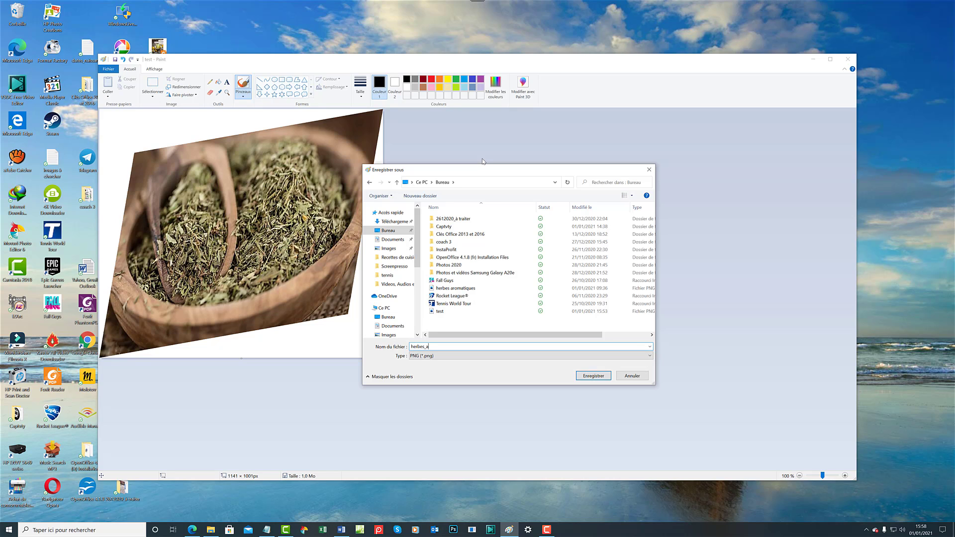
{"action": "type", "text": "romatiq"}
{"action": "type", "text": "on_10x10"}
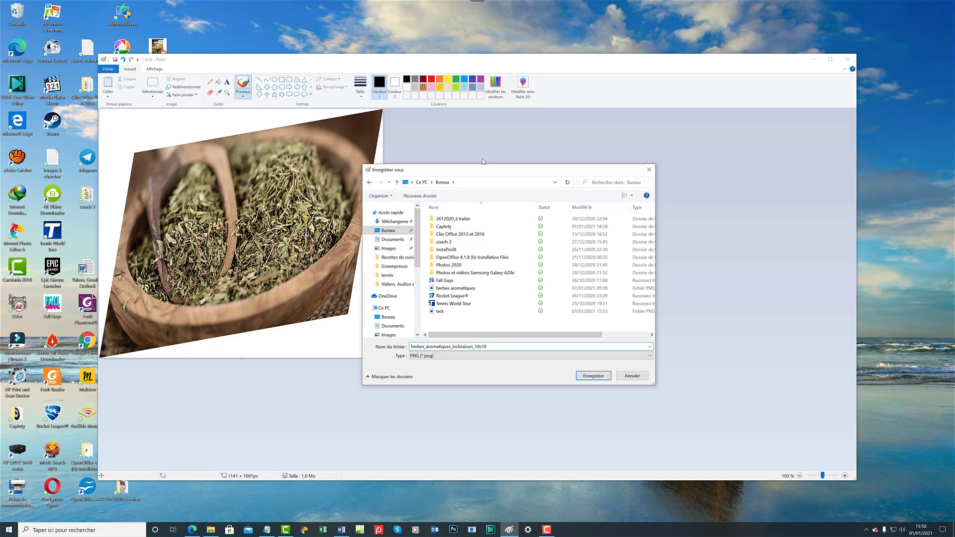
{"action": "left_click", "coordinate": [603, 377]}
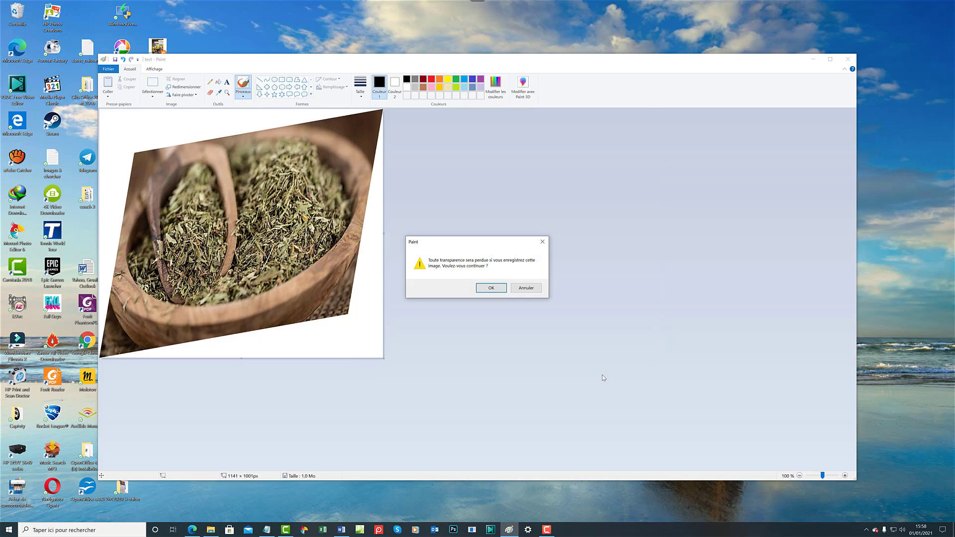
{"action": "left_click", "coordinate": [491, 288]}
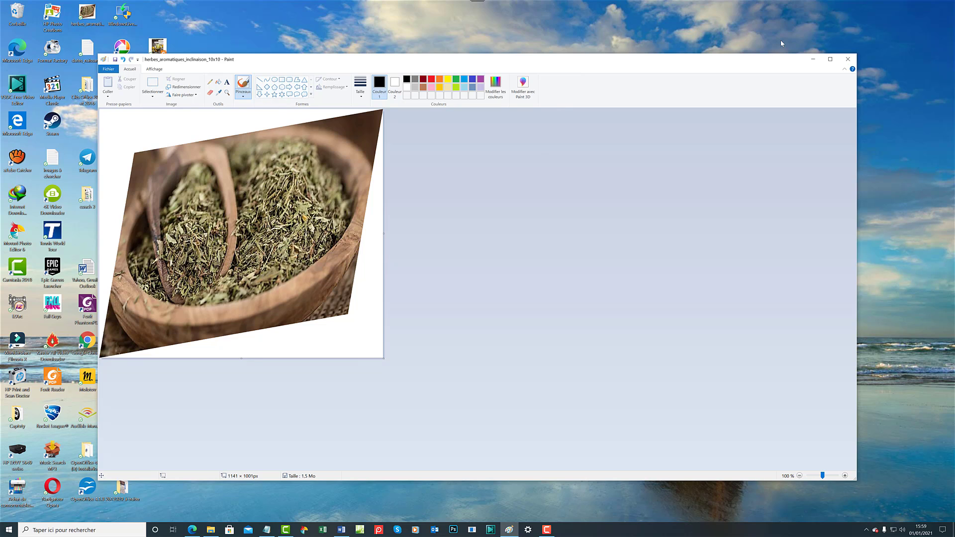
{"action": "left_click", "coordinate": [848, 59]}
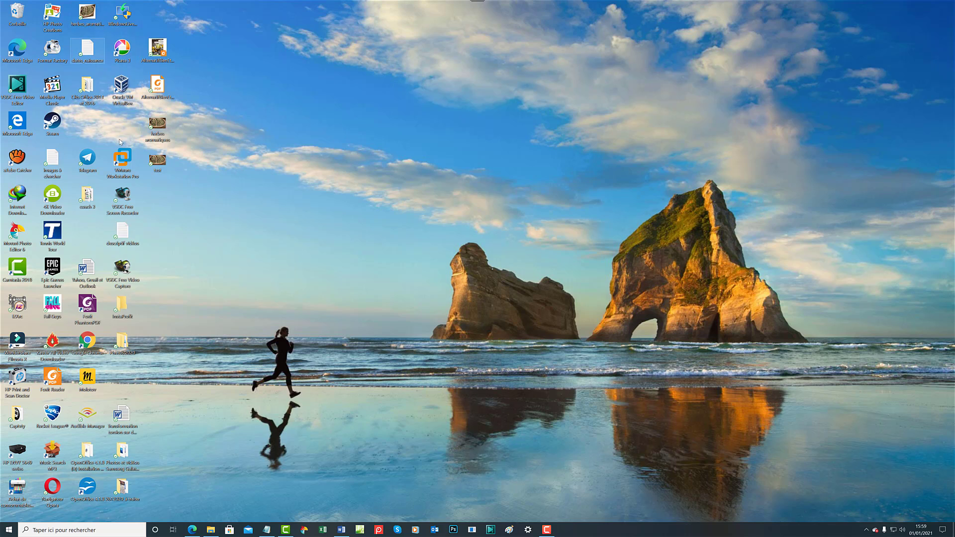
Step: Check the file sizes in the properties of the desktop images "herbes aromatiques" and "herbes_aromatiques_inclinaison_10x10"
{"action": "right_click", "coordinate": [158, 126]}
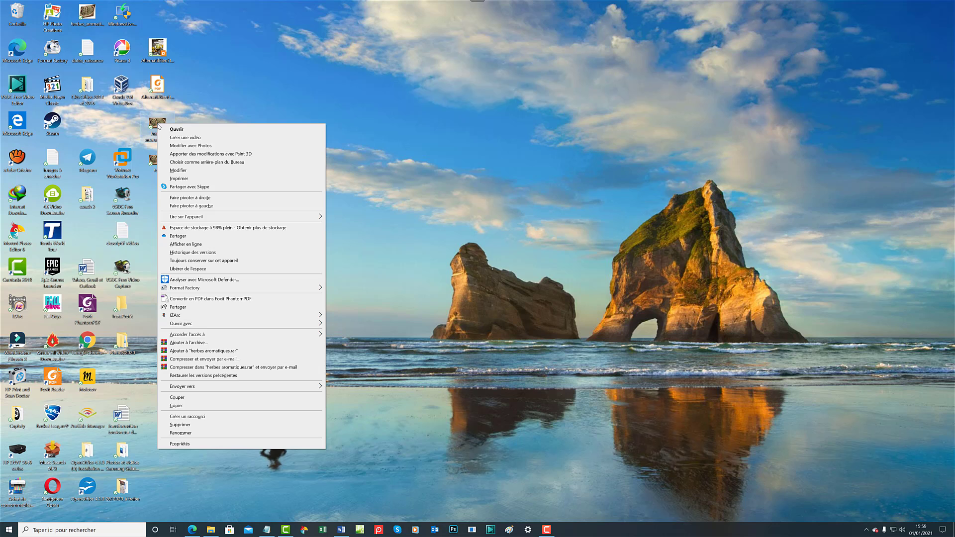
{"action": "left_click", "coordinate": [168, 442]}
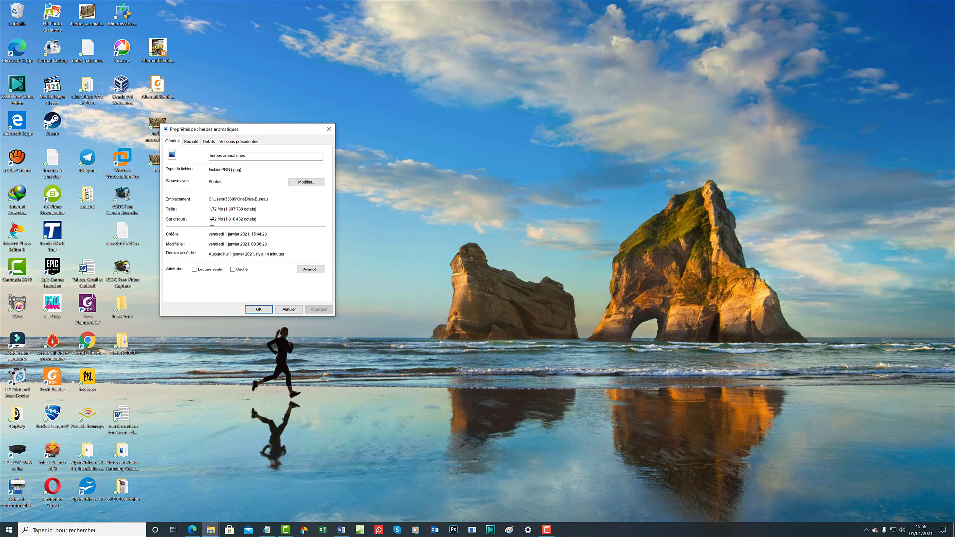
{"action": "left_click", "coordinate": [329, 128]}
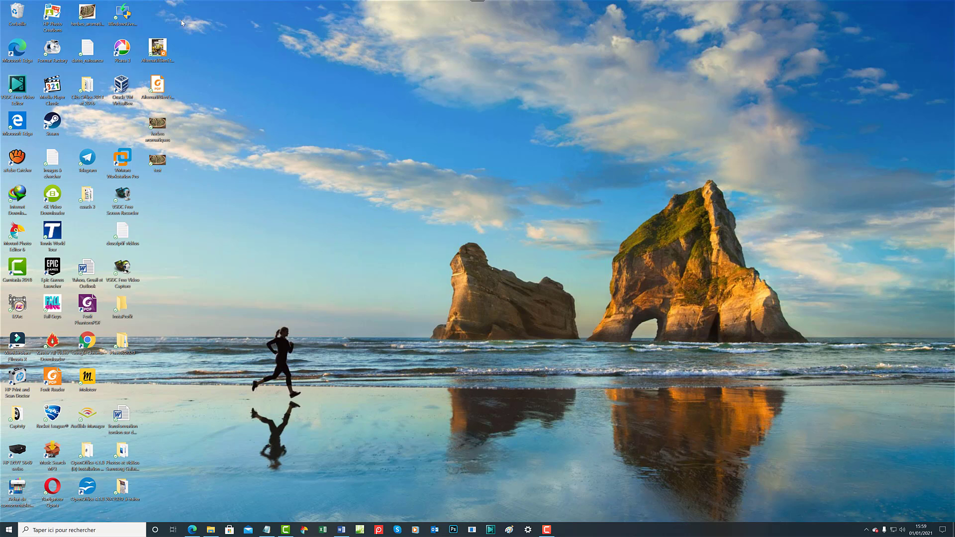
{"action": "right_click", "coordinate": [92, 15]}
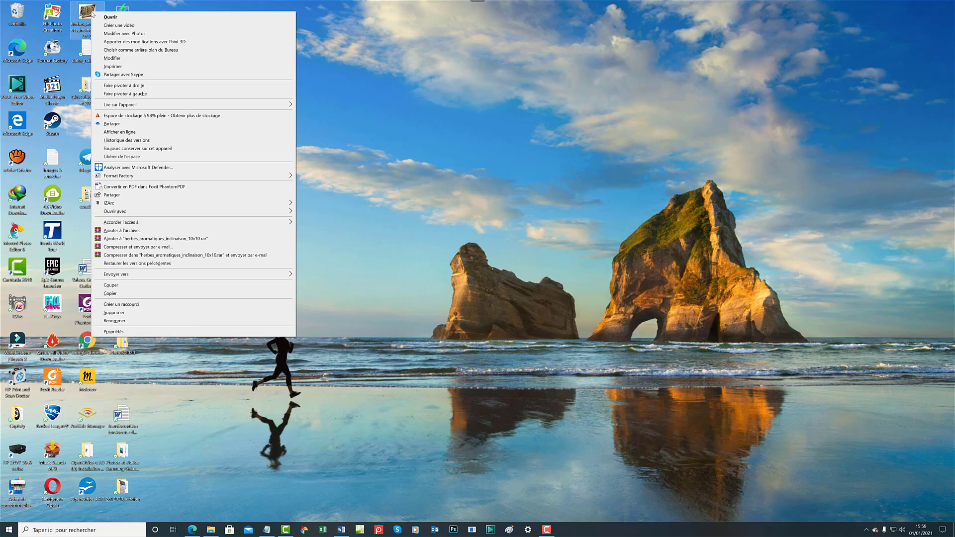
{"action": "left_click", "coordinate": [111, 331]}
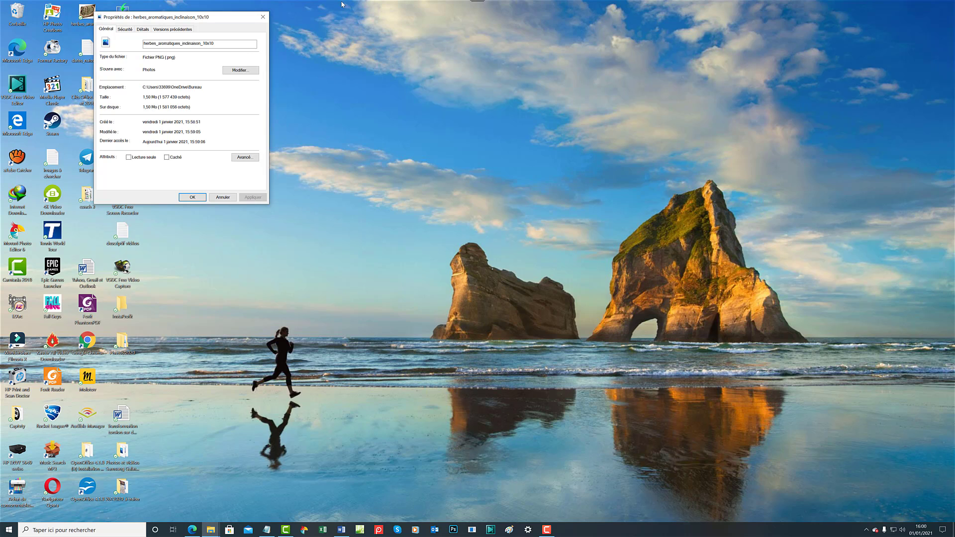
{"action": "left_click", "coordinate": [265, 18]}
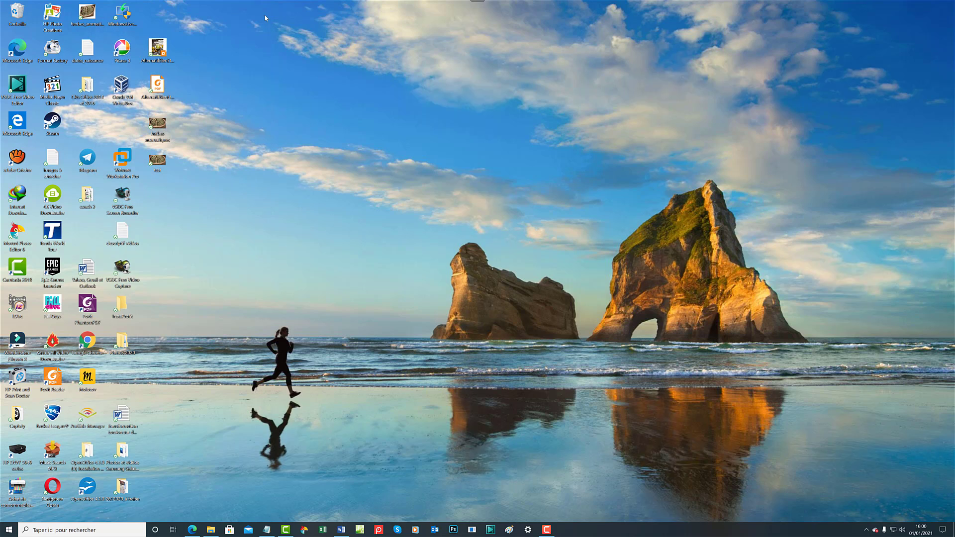